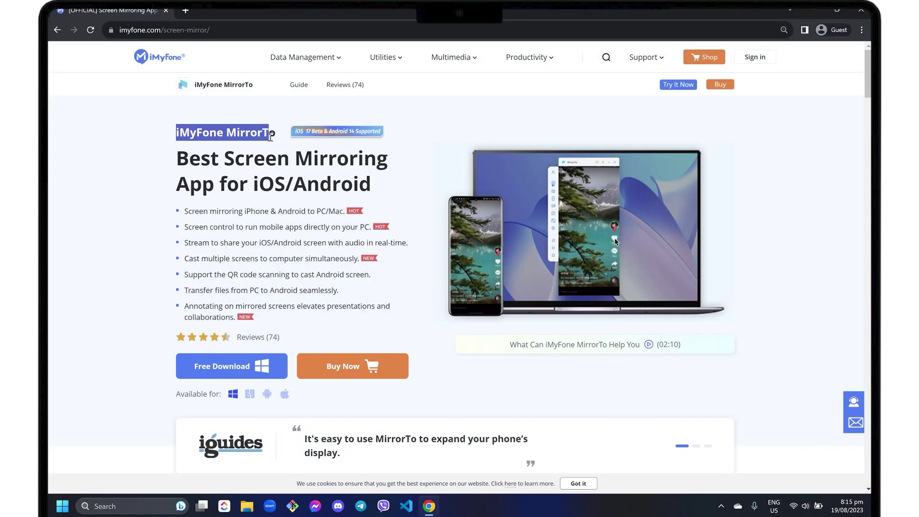
# - Download the MirrorTo Windows installer from Chrome and save it as mirrorto_setup in Downloads
pyautogui.click(258, 136)
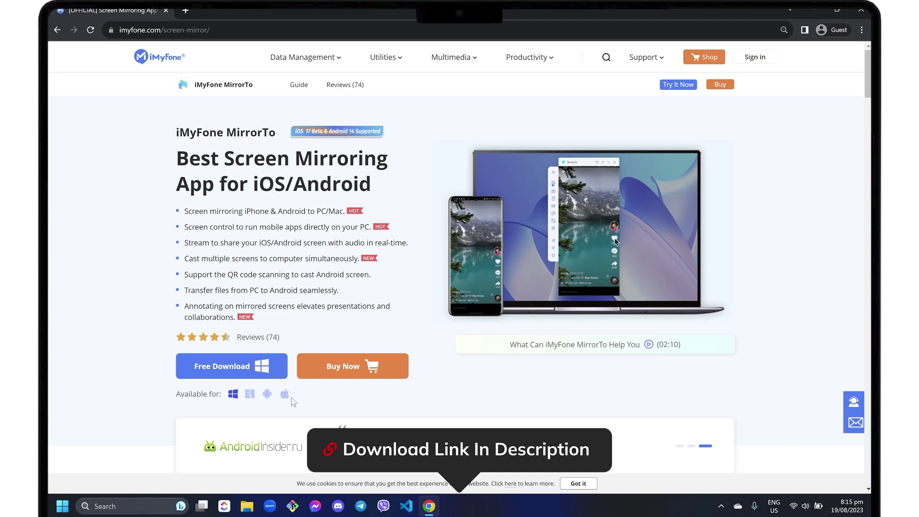
pyautogui.click(234, 366)
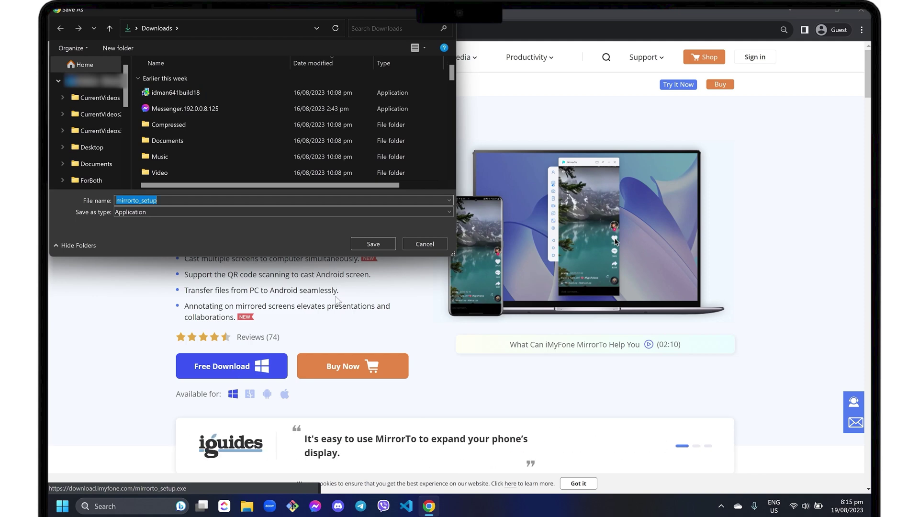
pyautogui.click(375, 243)
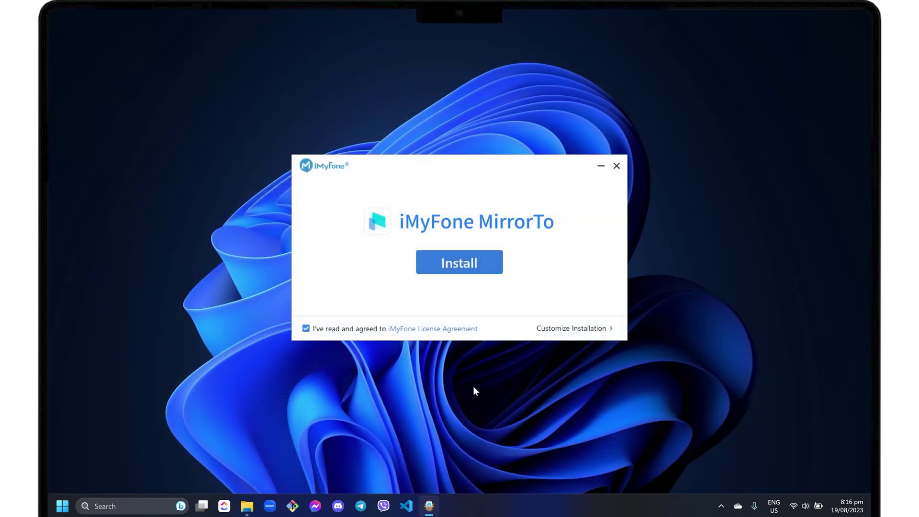
# - Install iMyFone MirrorTo and launch it once installation completes
pyautogui.click(467, 272)
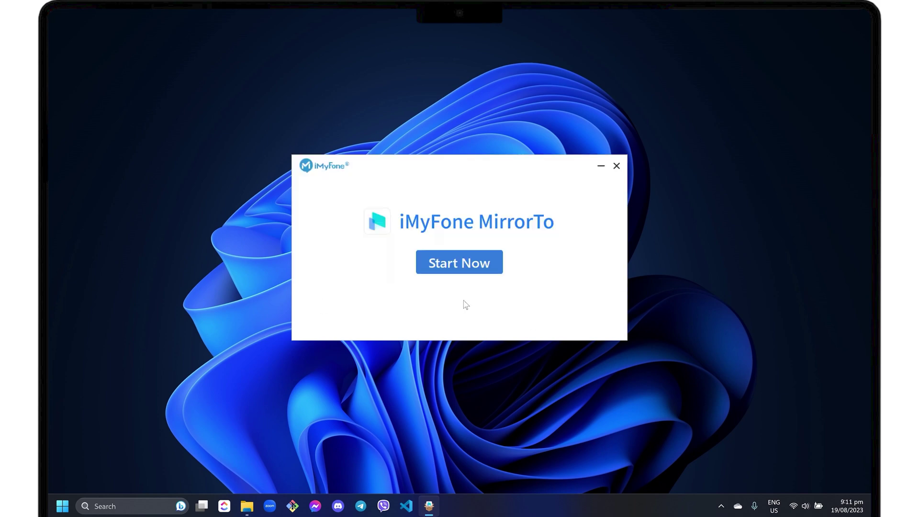
pyautogui.click(462, 262)
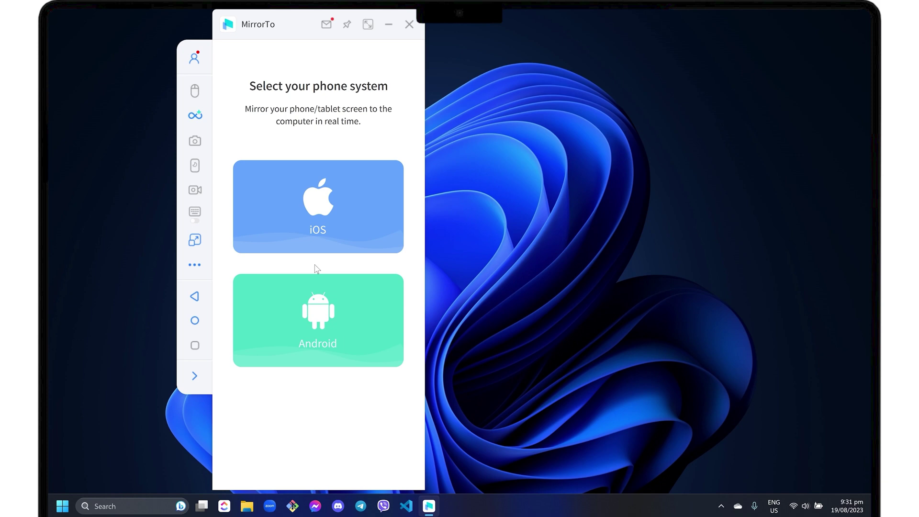
# - Check MirrorTo's General Settings, keeping screen recording at 1080P HD, 60 FPS and MP4
pyautogui.click(206, 269)
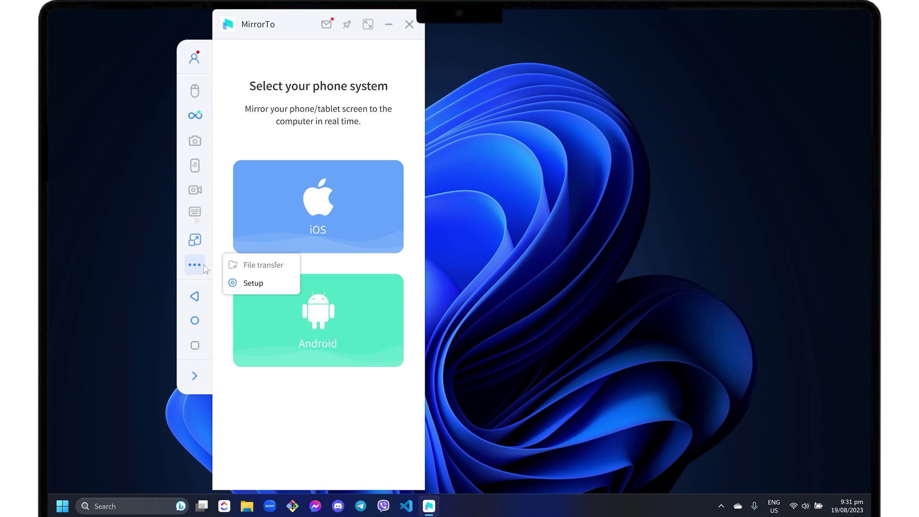
pyautogui.click(243, 284)
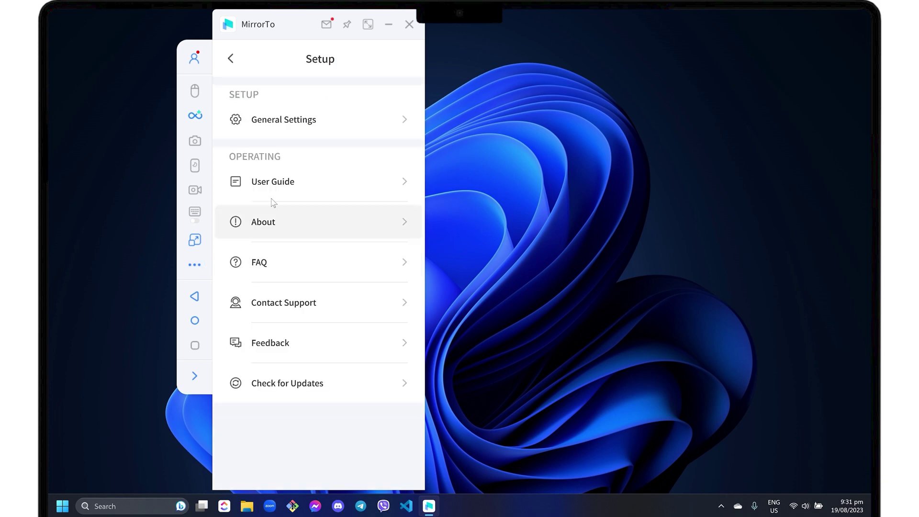
pyautogui.click(308, 121)
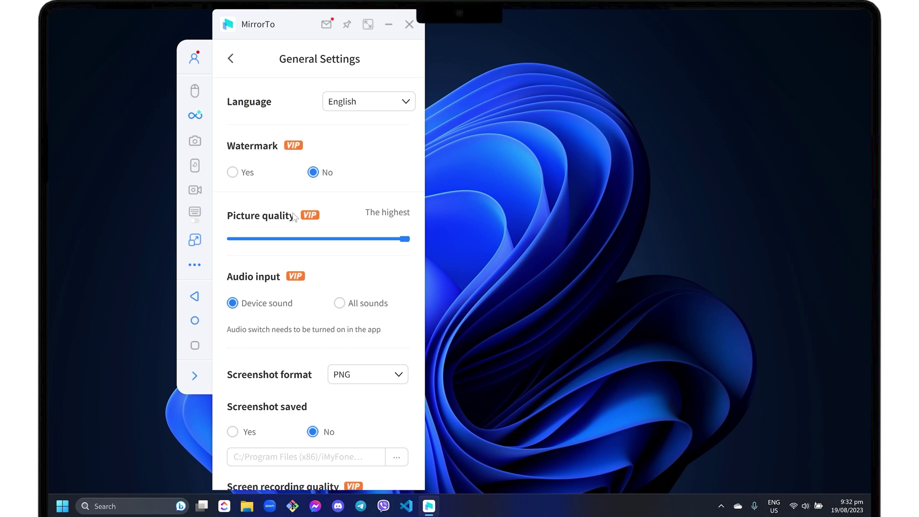
pyautogui.scroll(-5, 309, 304)
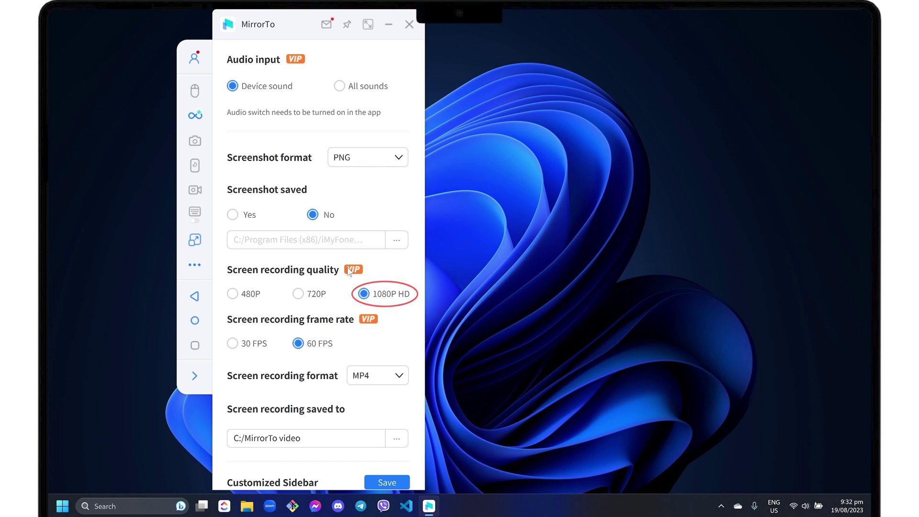
pyautogui.click(373, 376)
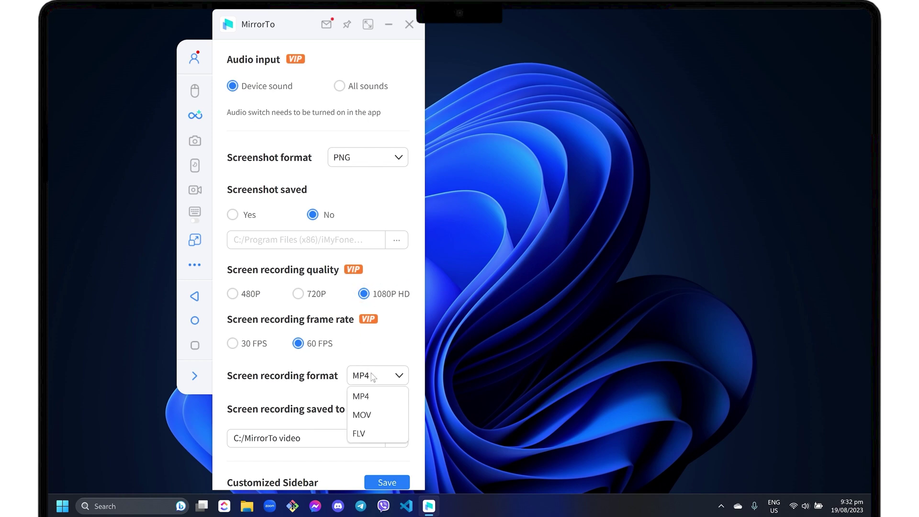
pyautogui.click(372, 400)
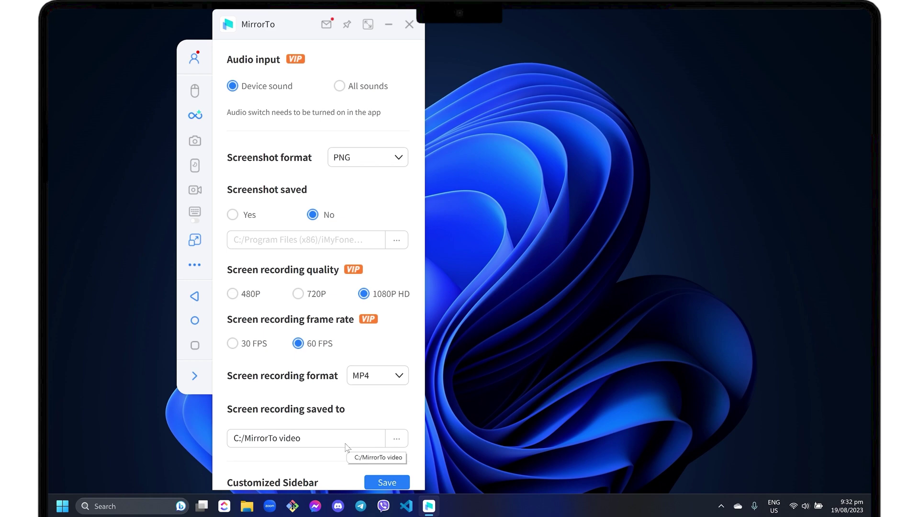
# - Return to the phone system choice and select iOS
pyautogui.click(196, 299)
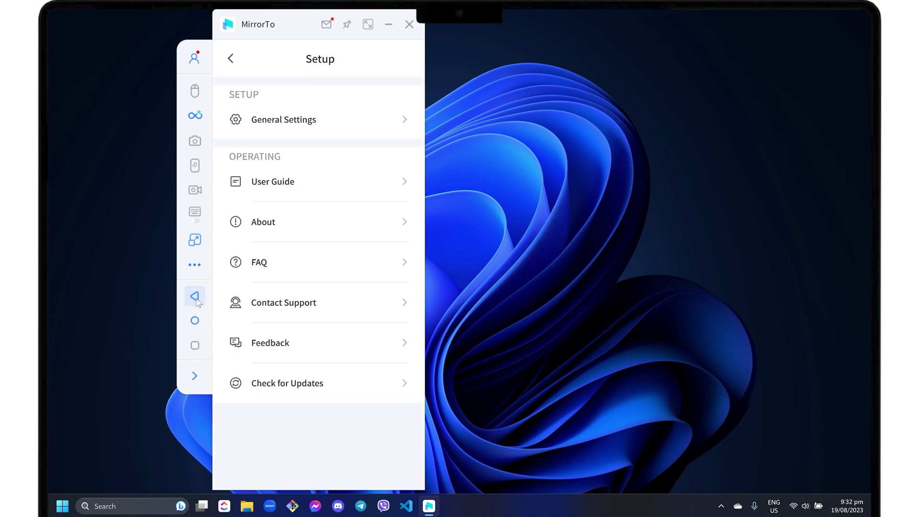
pyautogui.click(198, 302)
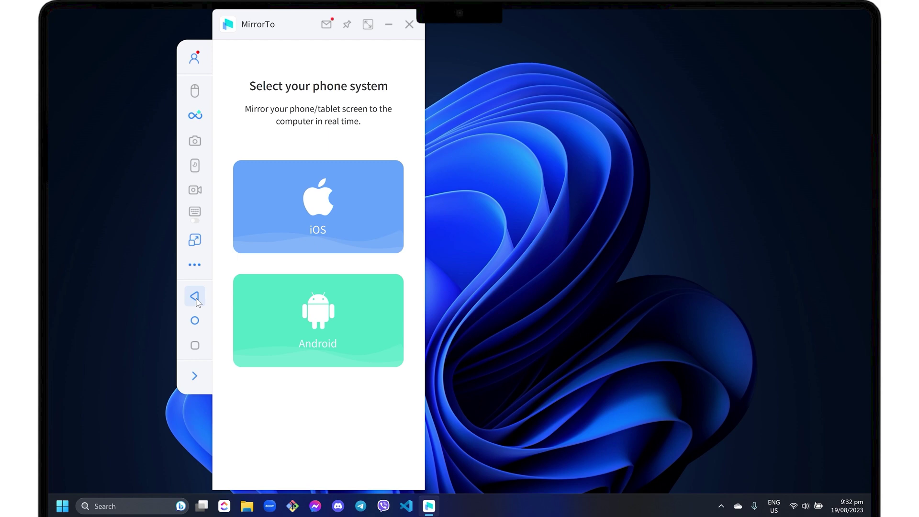
pyautogui.click(292, 226)
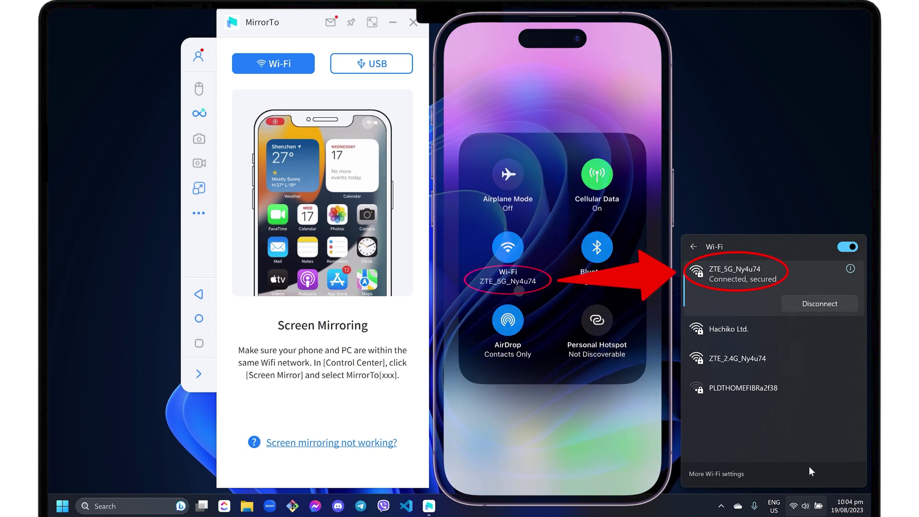
# - Dismiss the Wi-Fi panel and allow MirrorTo through Windows Defender Firewall
pyautogui.click(793, 506)
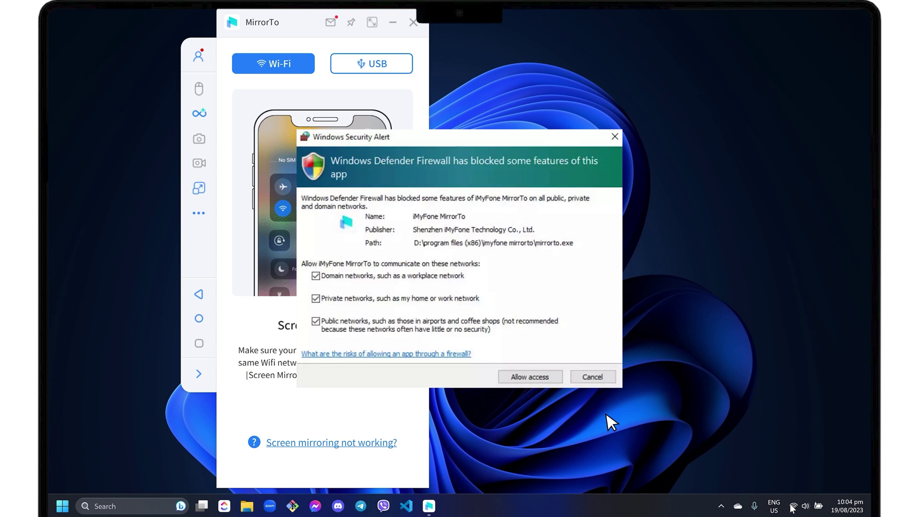
pyautogui.click(530, 376)
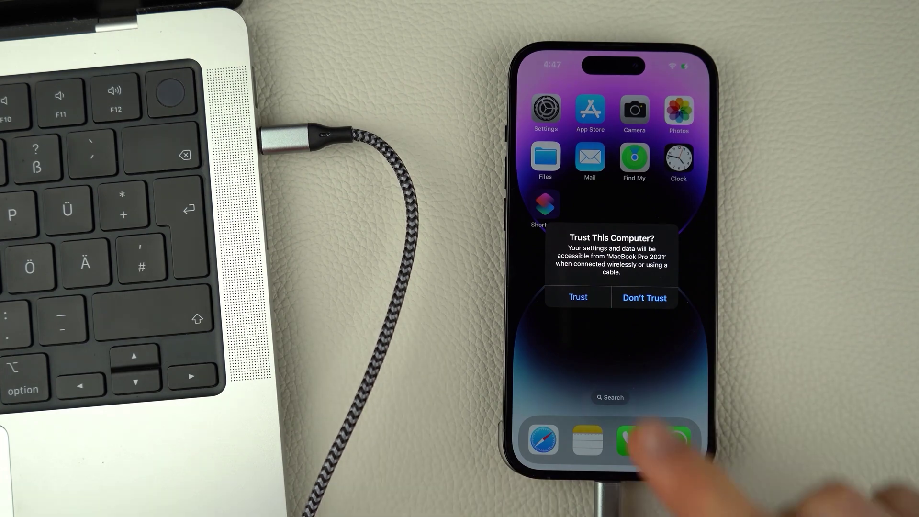
# - Trust the PC on the iPhone and confirm with the device passcode
pyautogui.click(582, 297)
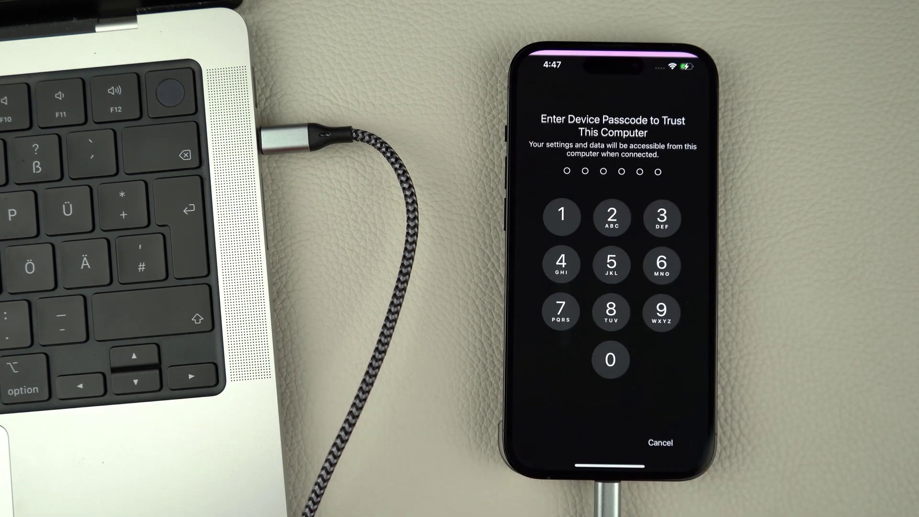
pyautogui.click(610, 354)
pyautogui.click(611, 355)
pyautogui.click(611, 354)
pyautogui.click(610, 354)
pyautogui.click(610, 355)
pyautogui.click(610, 355)
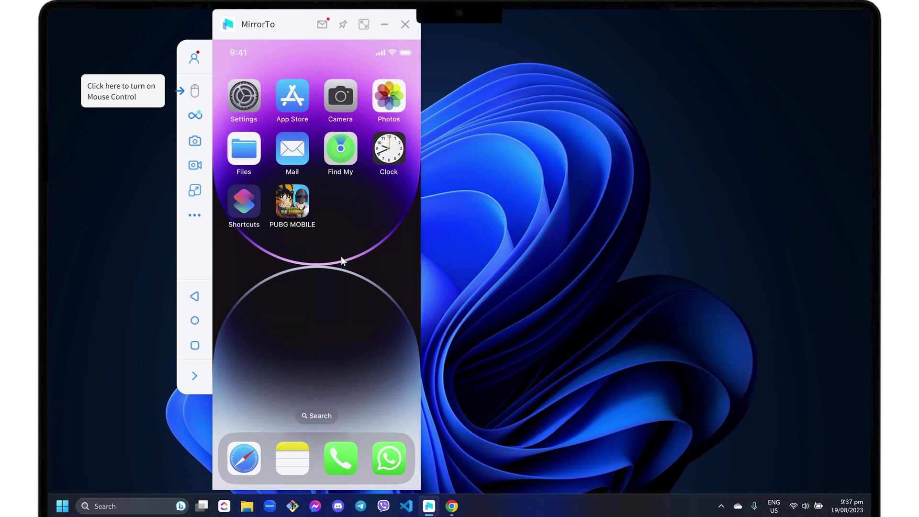
# - Pin the MirrorTo window on top, then test it against Chrome before minimizing Chrome
pyautogui.click(342, 27)
pyautogui.click(452, 506)
pyautogui.scroll(-3, 556, 412)
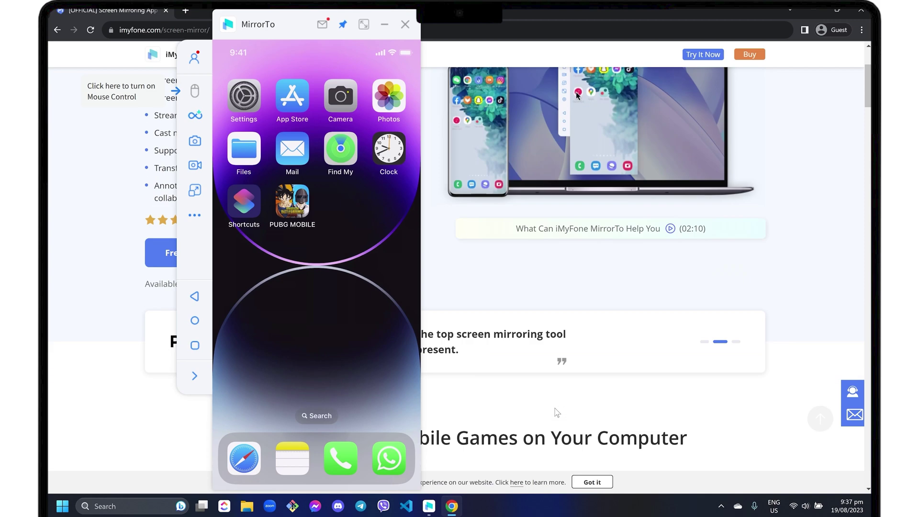
pyautogui.scroll(-3, 557, 413)
pyautogui.press('super+Down')
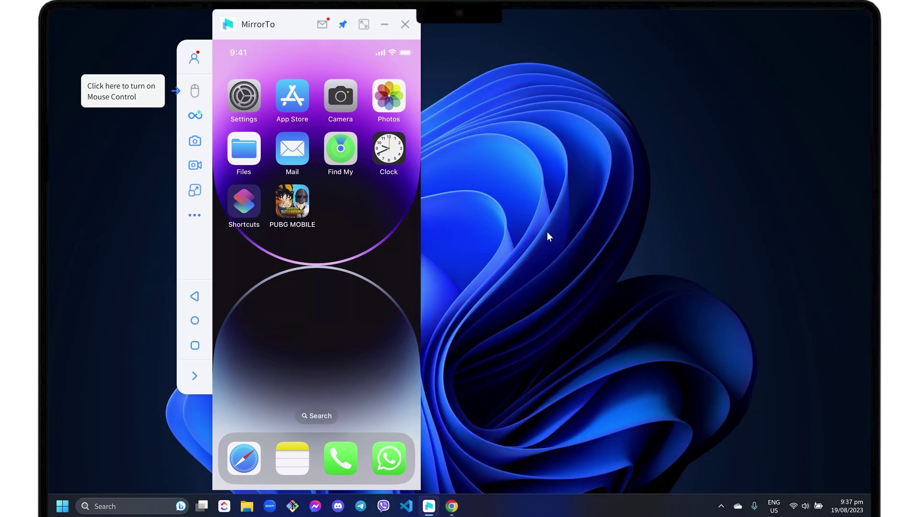
pyautogui.click(364, 25)
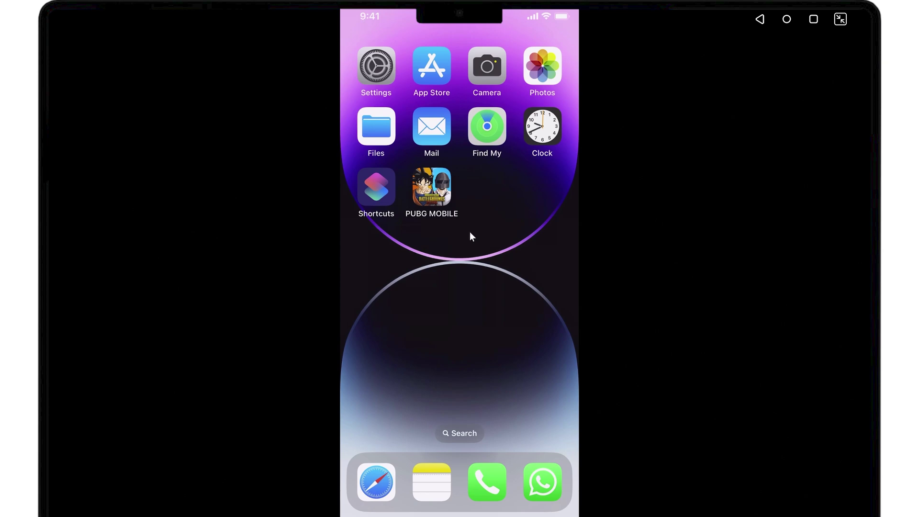
pyautogui.click(841, 19)
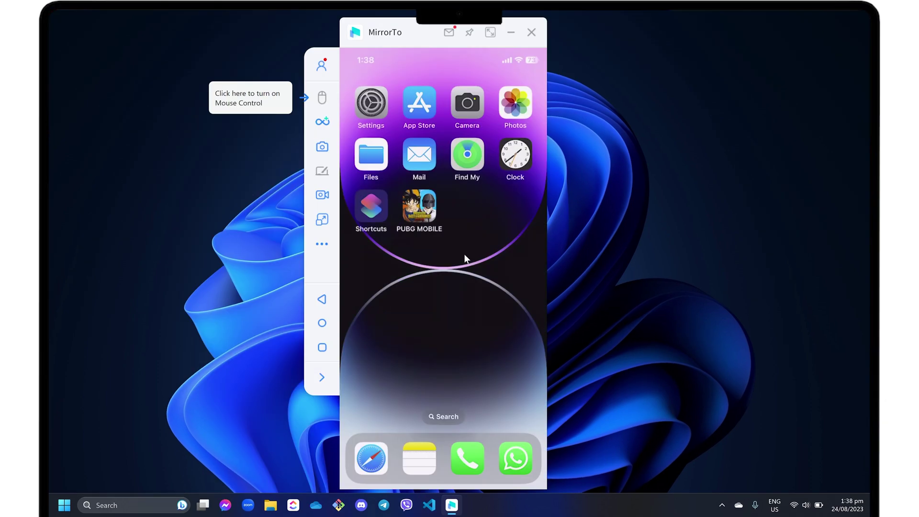
# - Enable Mouse Control, confirm the orientation prompt, and enlarge the landscape Minecraft mirror window
pyautogui.click(322, 98)
pyautogui.click(429, 308)
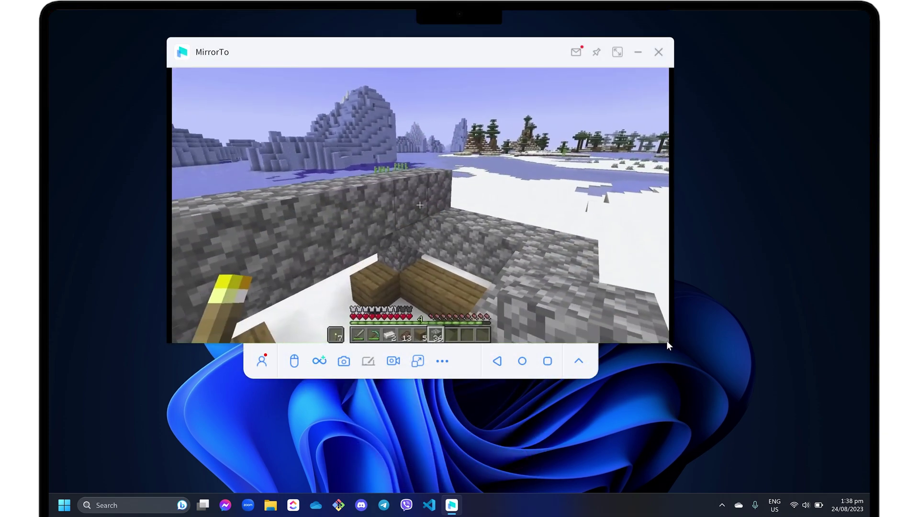
pyautogui.moveTo(668, 346); pyautogui.dragTo(746, 382)
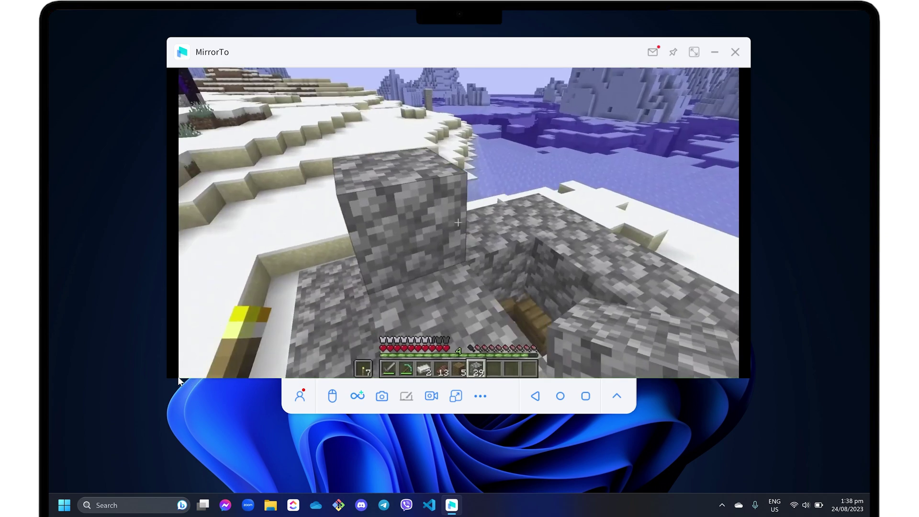